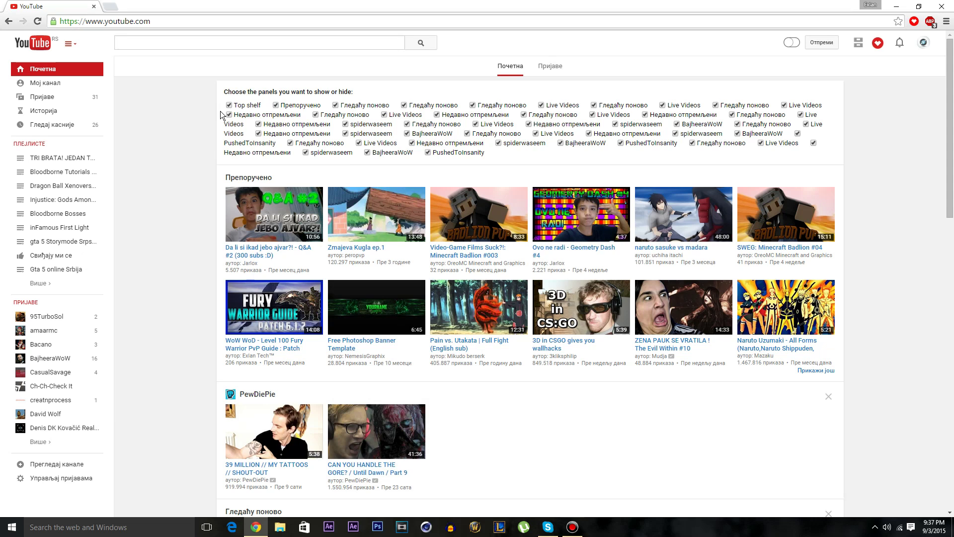
# Step: Reload YouTube and go to the channel's Creator Studio from the account menu
pyautogui.press('F5')
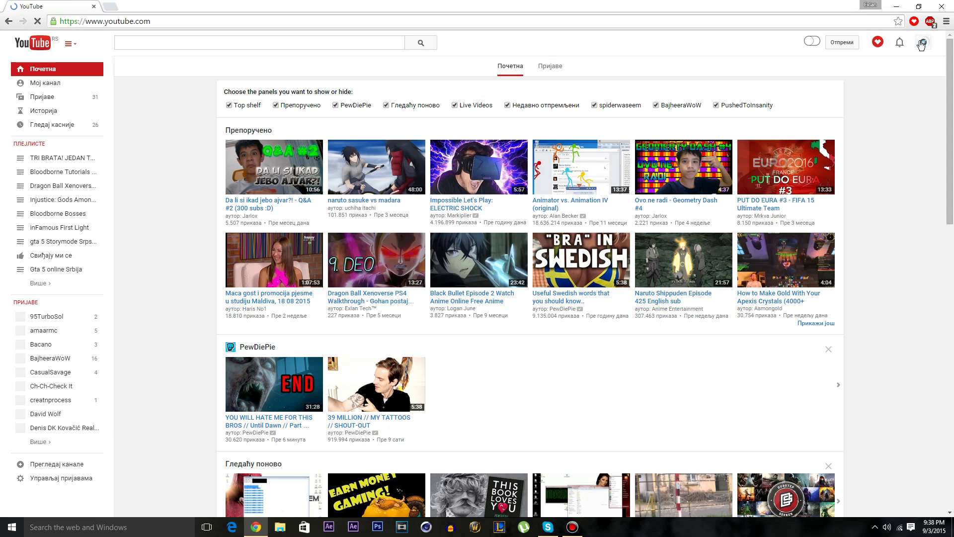
pyautogui.click(923, 43)
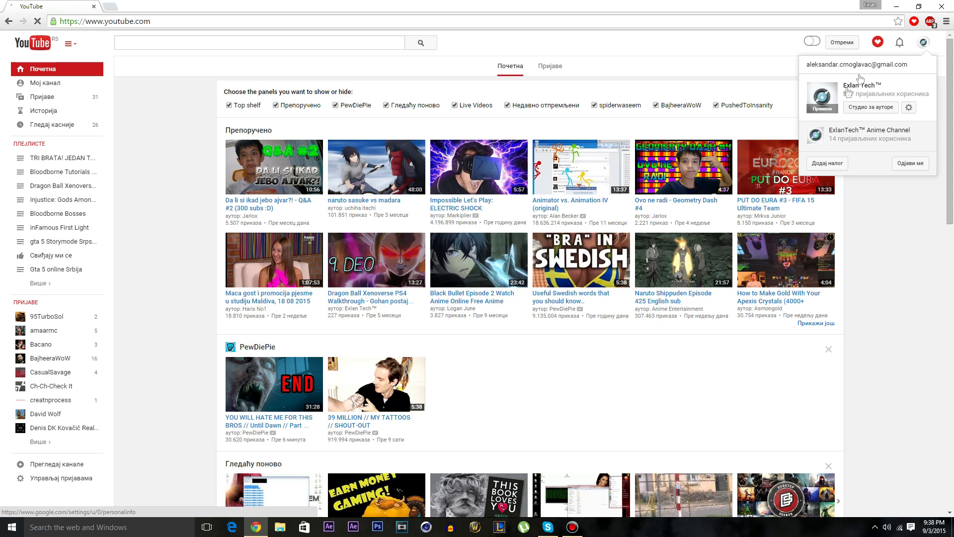
pyautogui.click(867, 108)
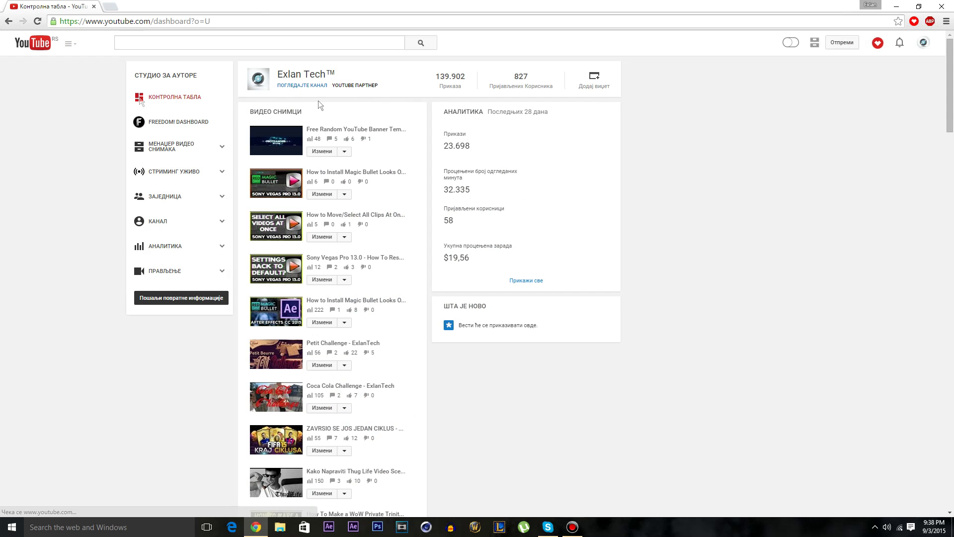
# Step: Show the Video Manager list and the edit options for the newest upload
pyautogui.click(188, 148)
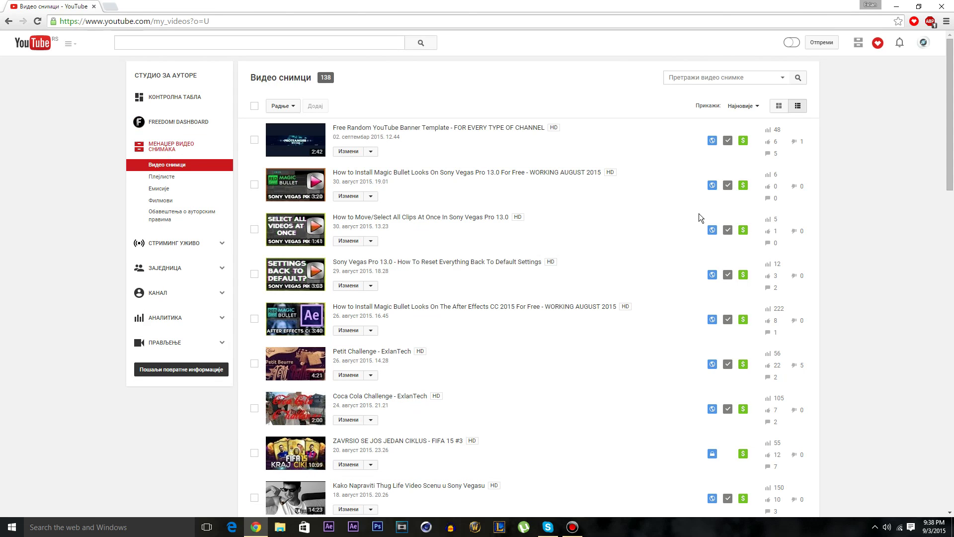
pyautogui.moveTo(951, 149); pyautogui.dragTo(951, 395)
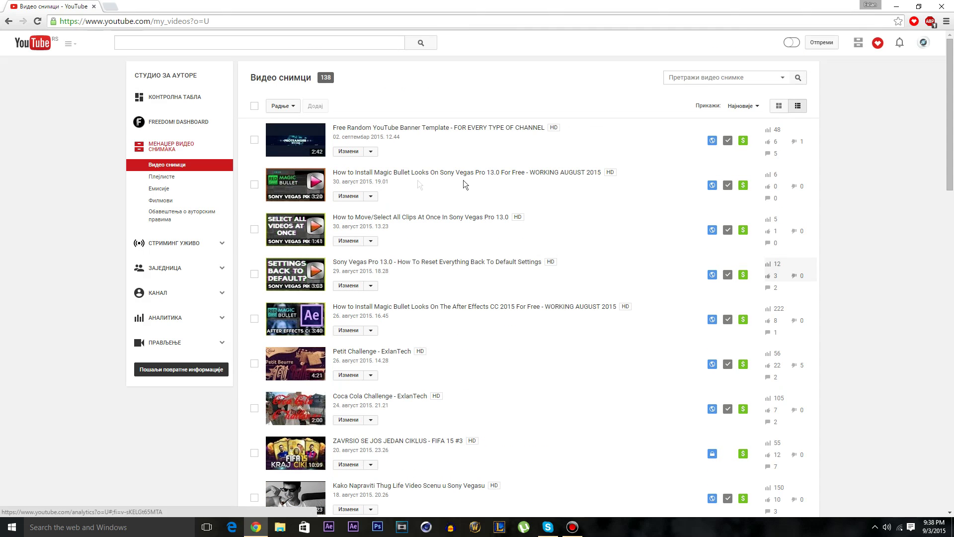
pyautogui.click(369, 151)
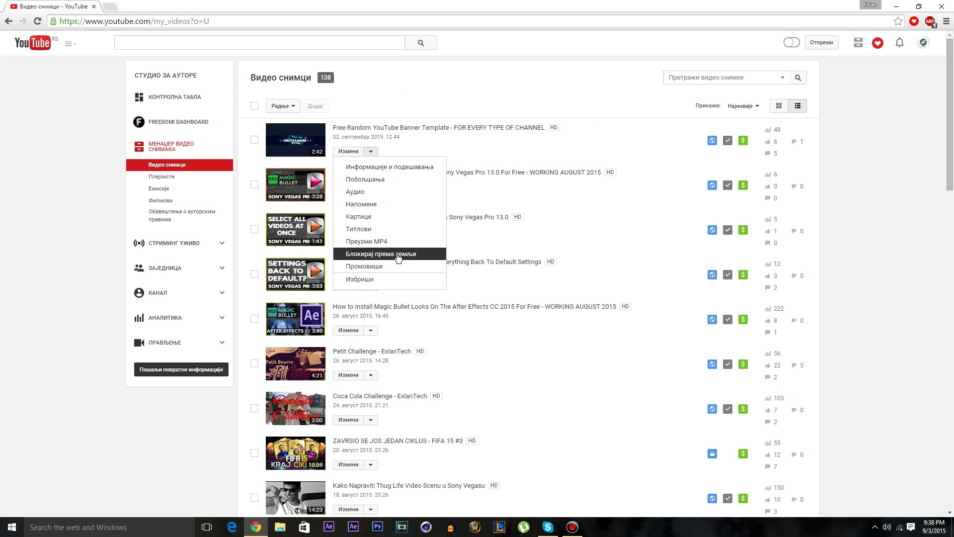
pyautogui.scroll(-15, 880, 274)
pyautogui.scroll(-10, 881, 275)
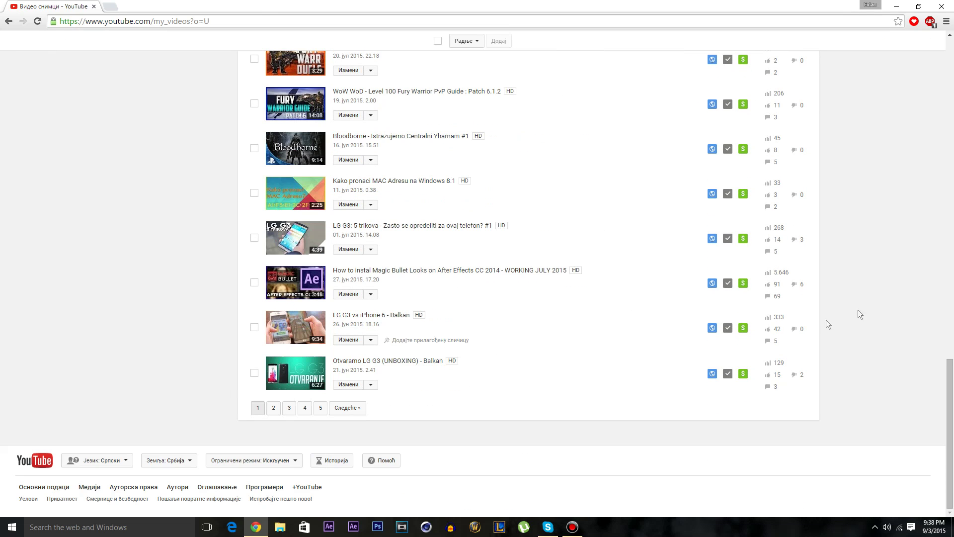
# Step: Change the footer language setting from Serbian to English (US)
pyautogui.click(126, 469)
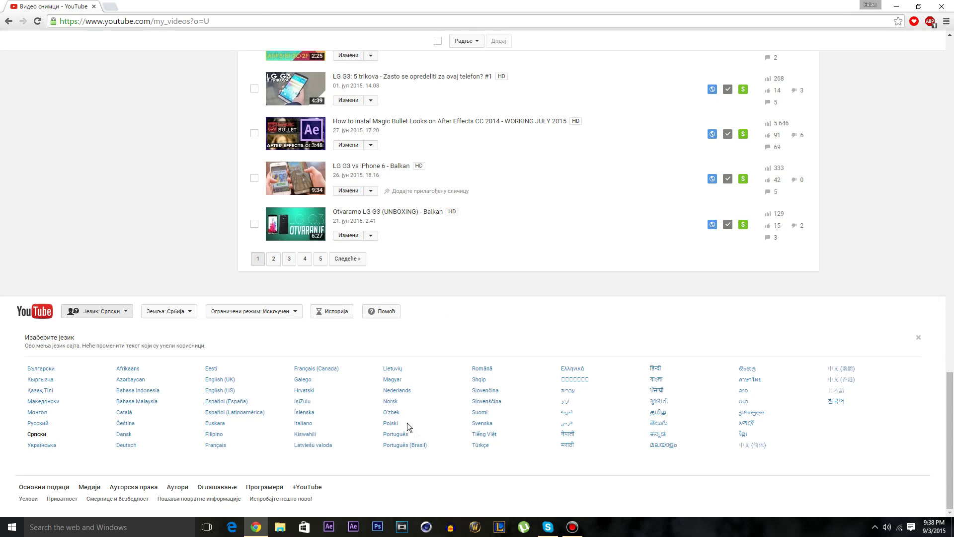
pyautogui.click(210, 392)
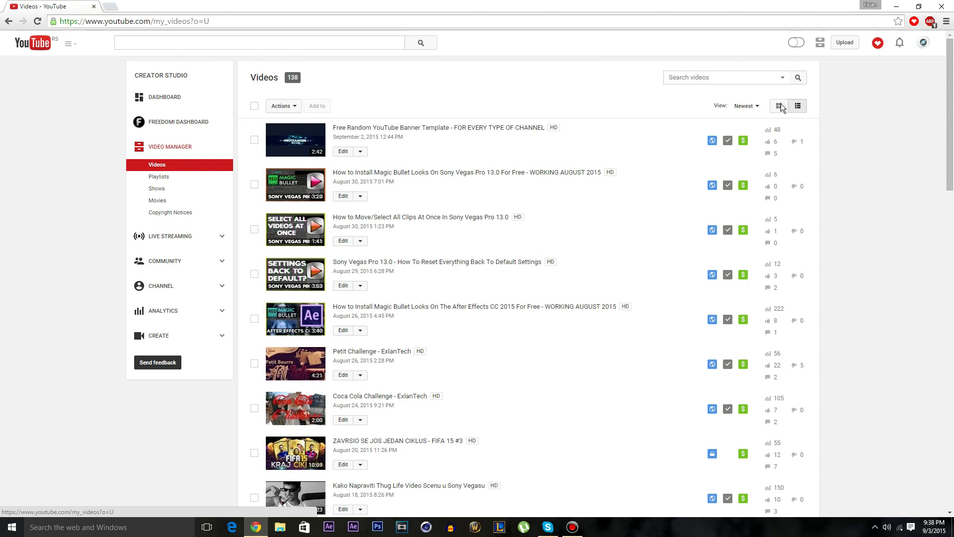
# Step: Switch to grid view and back, then open Block by Country for the Magic Bullet video
pyautogui.click(779, 107)
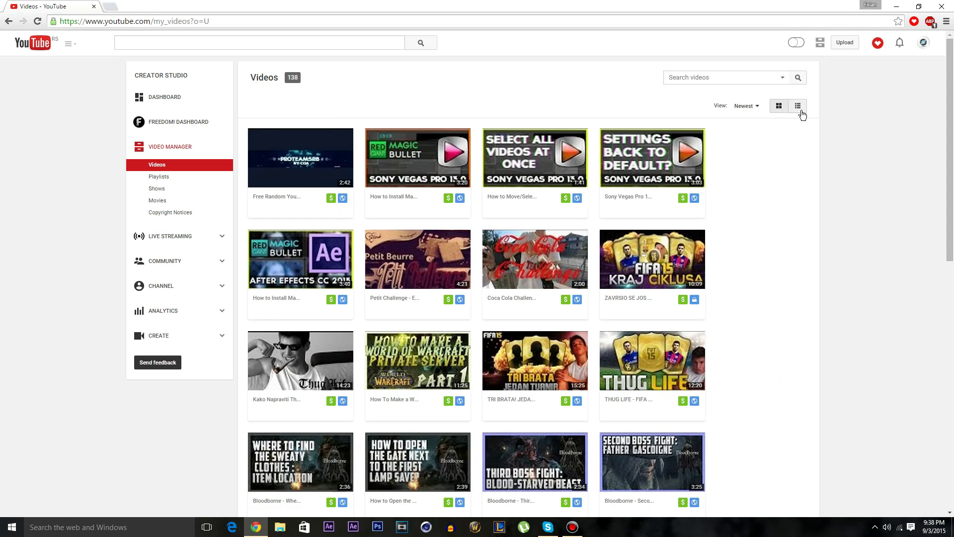
pyautogui.click(798, 106)
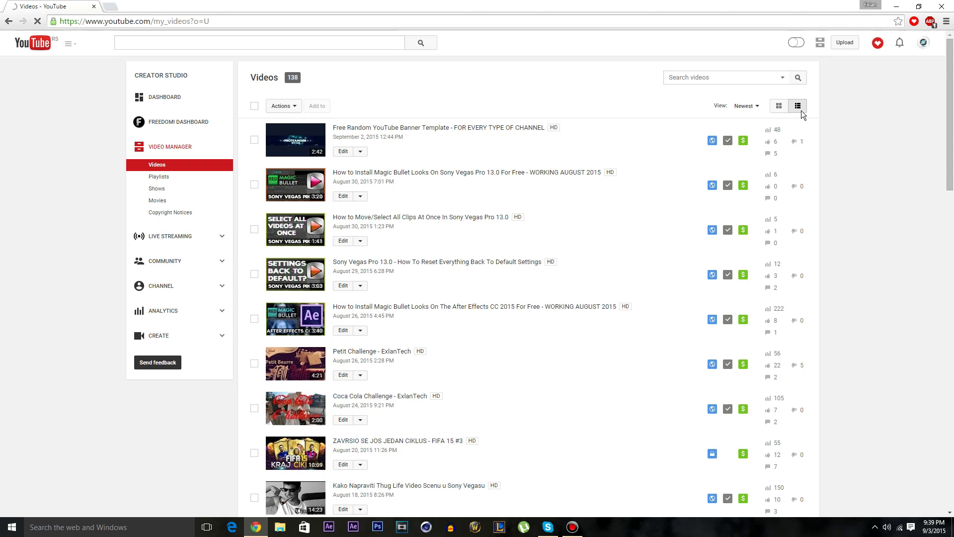
pyautogui.click(361, 195)
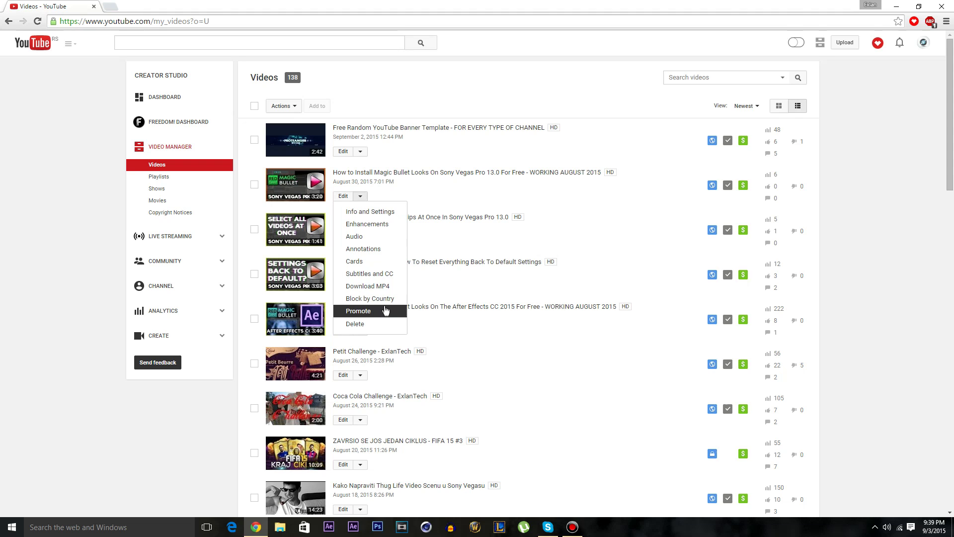
pyautogui.click(370, 299)
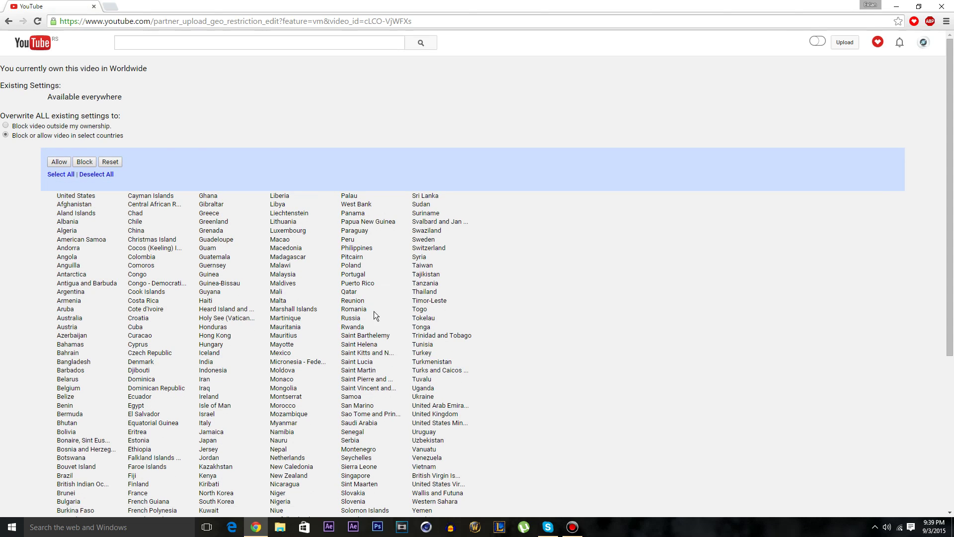
pyautogui.scroll(-5, 380, 306)
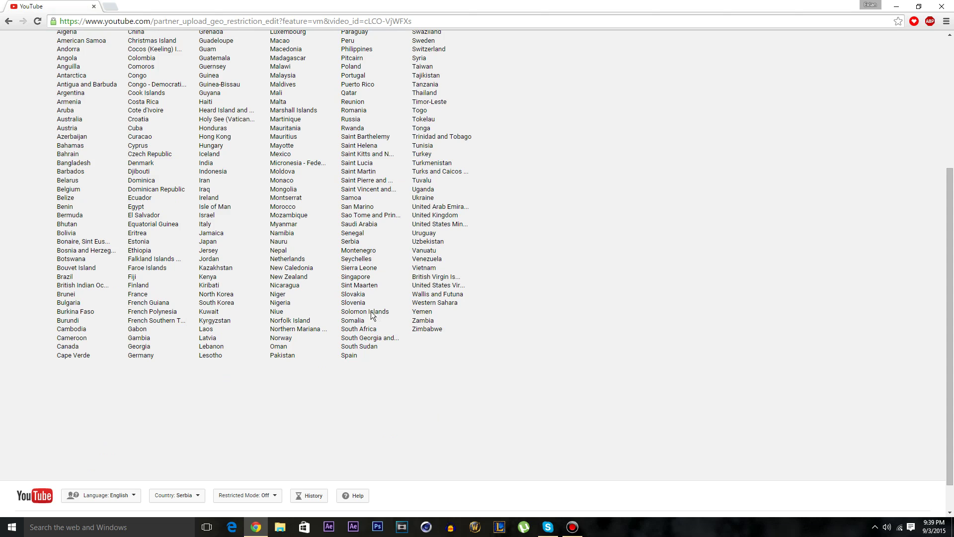
pyautogui.scroll(1, 283, 322)
# Step: Select Tunisia, Comoros and Russia and block the video there
pyautogui.doubleClick(422, 195)
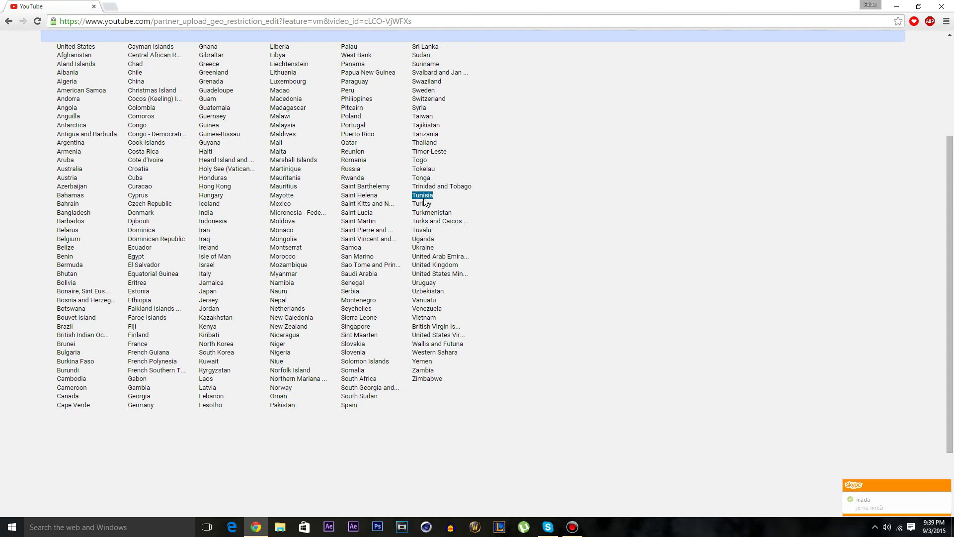
pyautogui.scroll(3, 423, 197)
pyautogui.scroll(2, 404, 235)
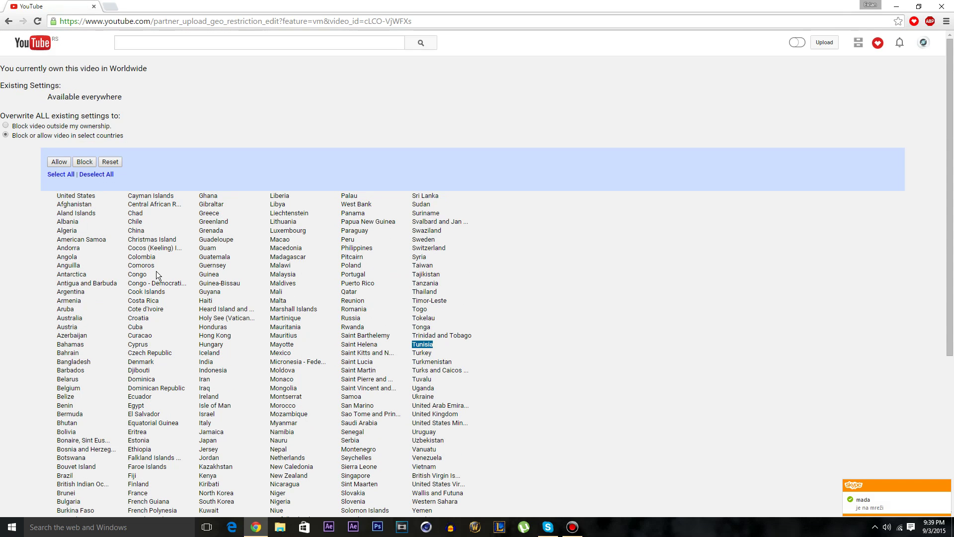
pyautogui.click(142, 265)
pyautogui.moveTo(285, 328); pyautogui.dragTo(296, 337)
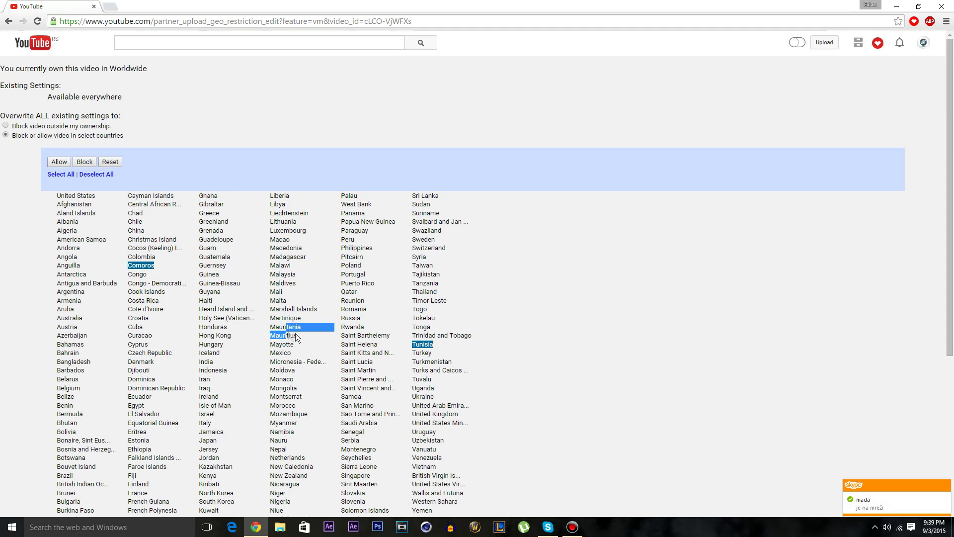
pyautogui.click(350, 318)
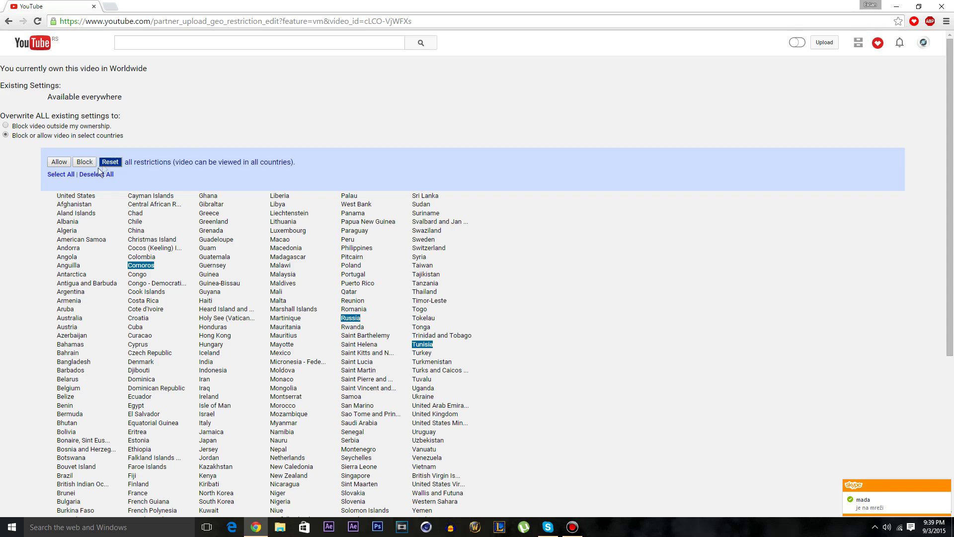
pyautogui.click(85, 162)
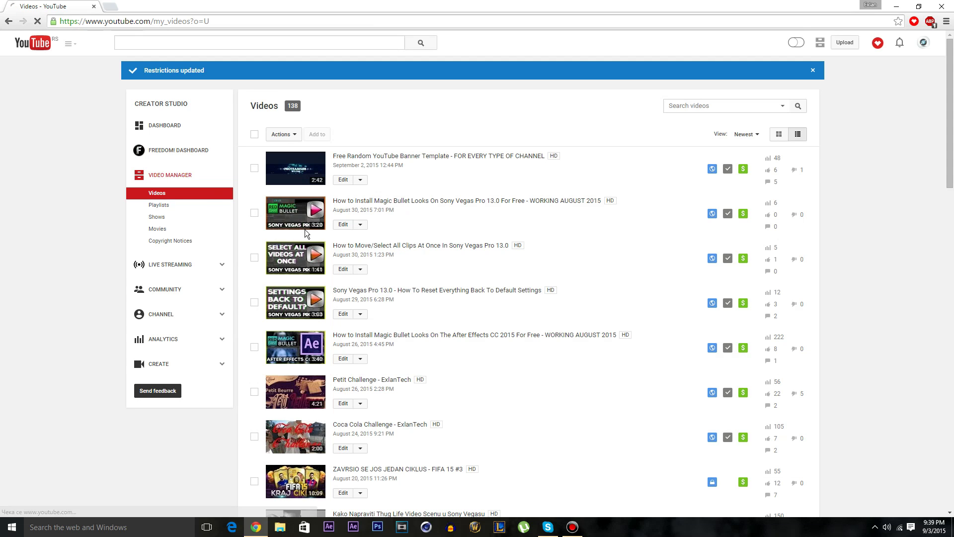
# Step: Reopen Block by Country for the Magic Bullet video and reset all country restrictions
pyautogui.click(359, 224)
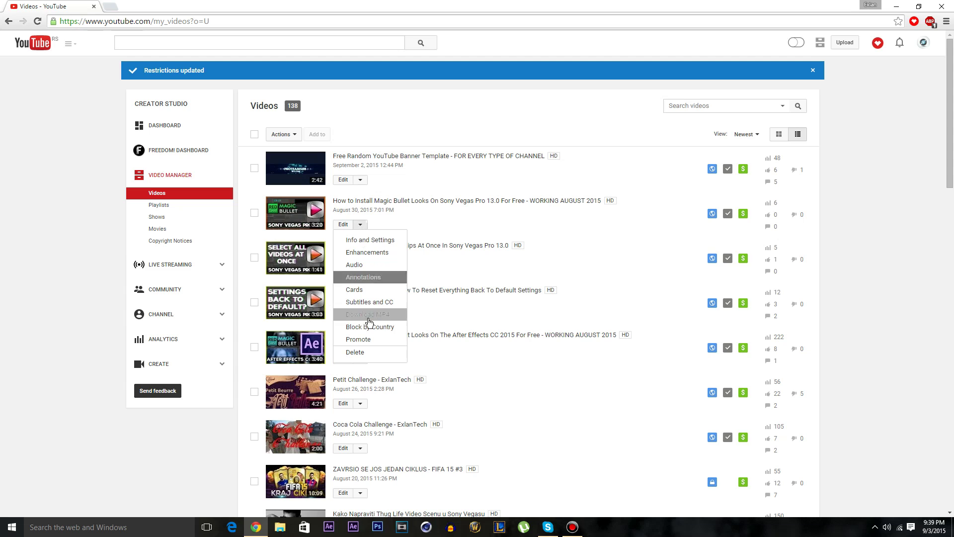
pyautogui.click(358, 339)
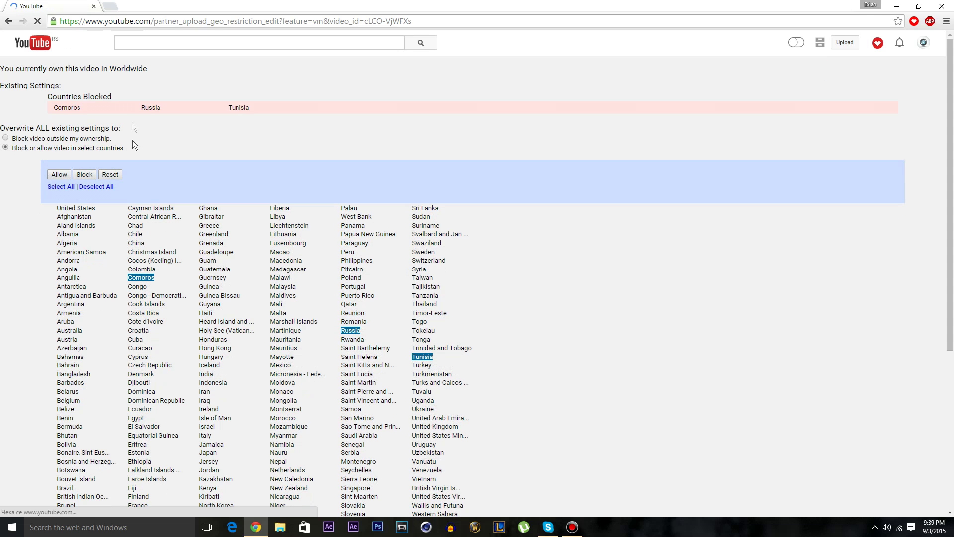
pyautogui.moveTo(54, 108); pyautogui.dragTo(70, 108)
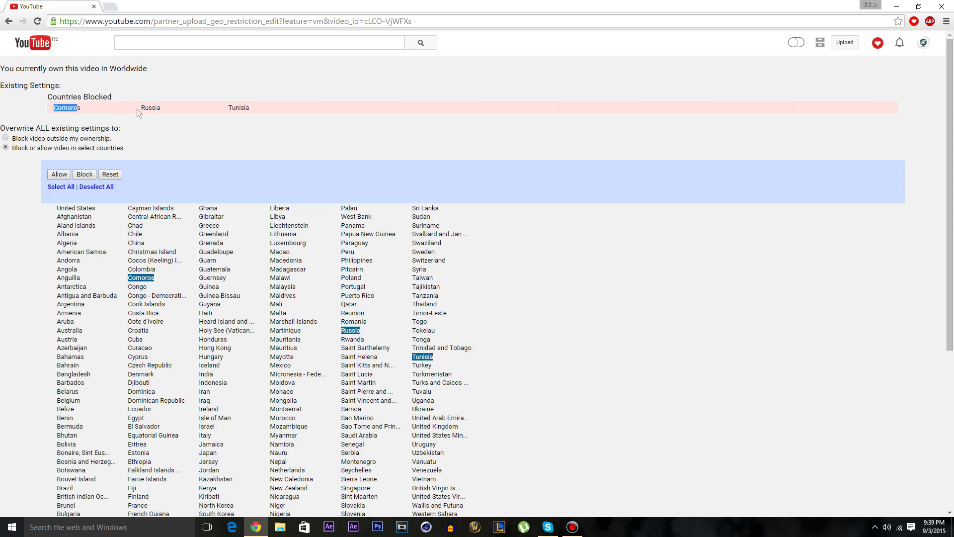
pyautogui.moveTo(110, 174)
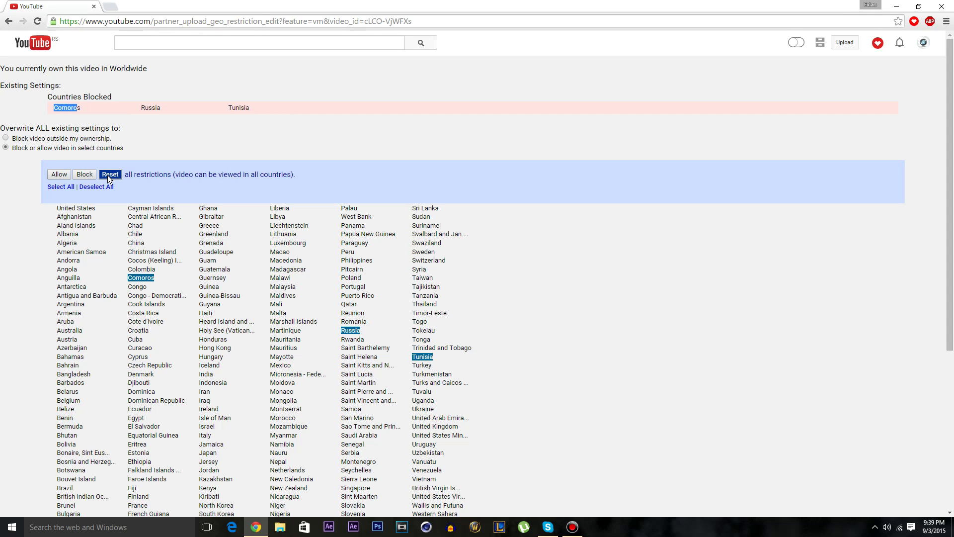
pyautogui.click(109, 175)
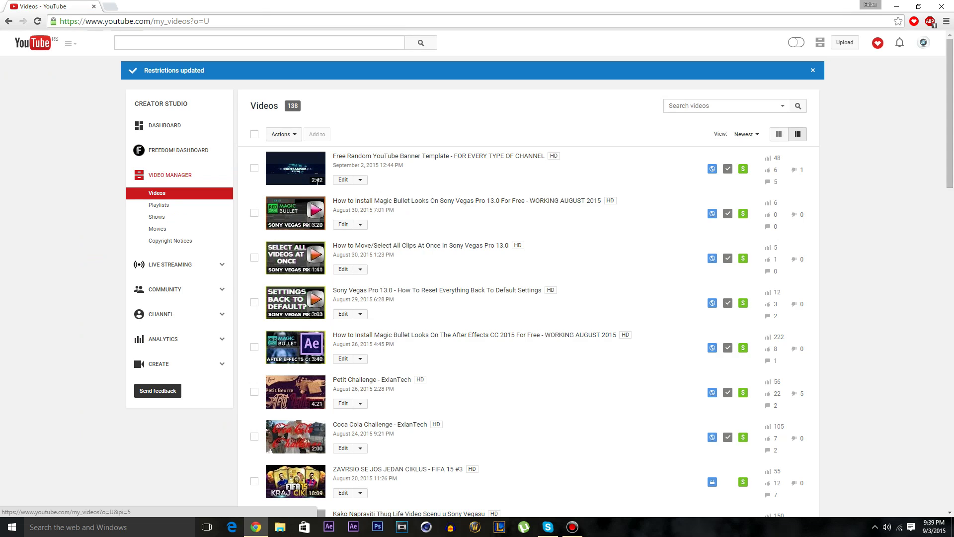
pyautogui.click(316, 181)
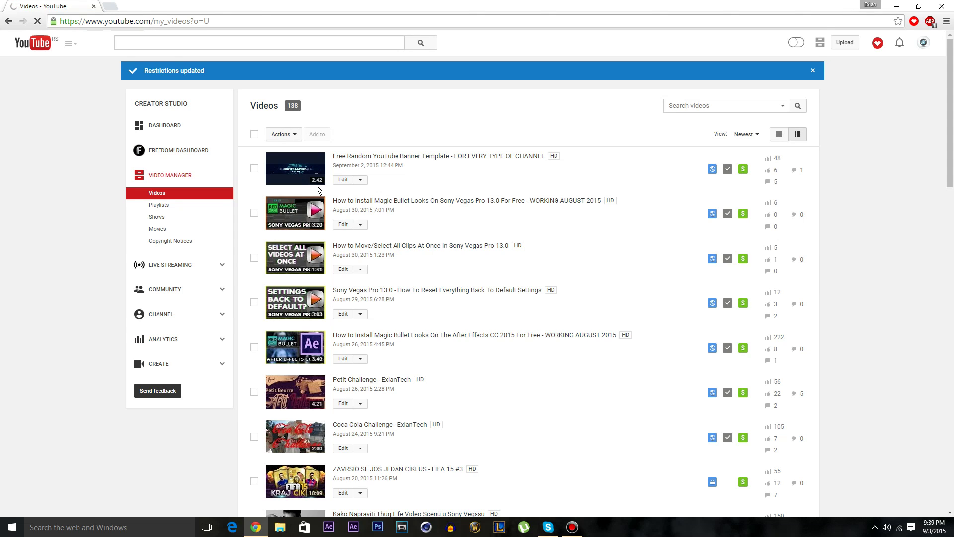